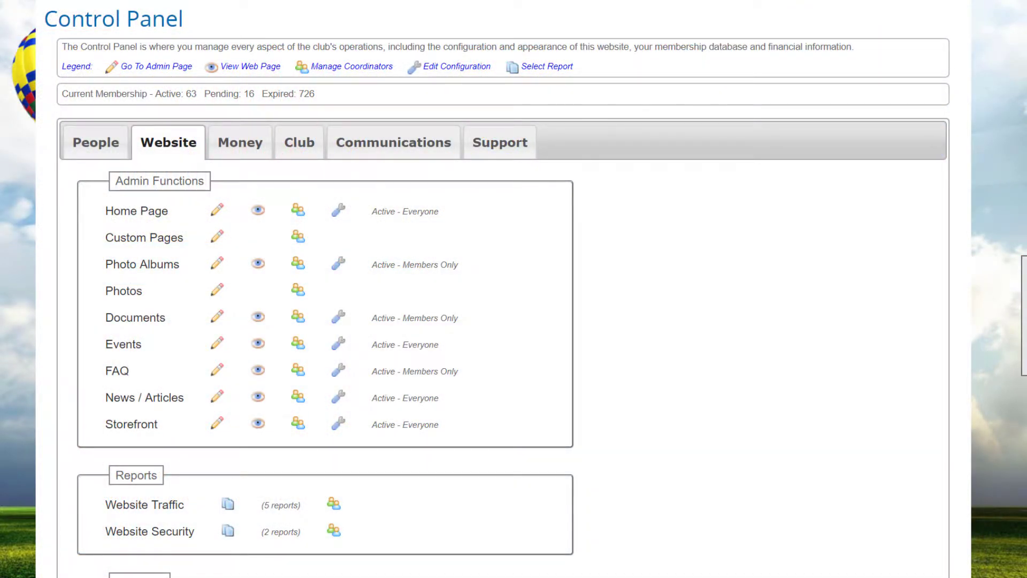
pyautogui.scroll(-5, 514, 289)
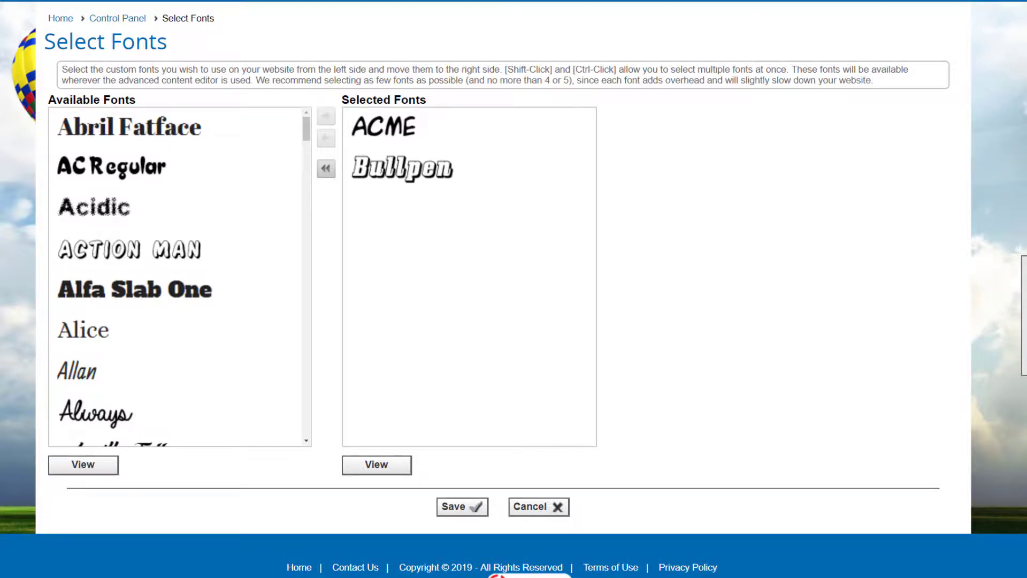
pyautogui.moveTo(305, 125); pyautogui.dragTo(309, 274)
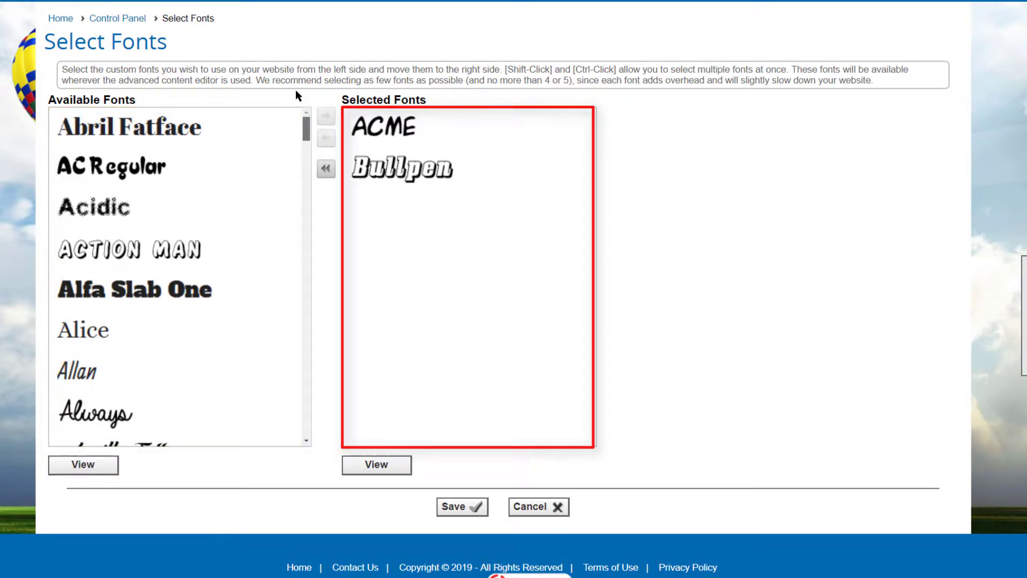
# - Remove Bullpen, add Alice, then return every chosen font to the Available list
pyautogui.click(433, 168)
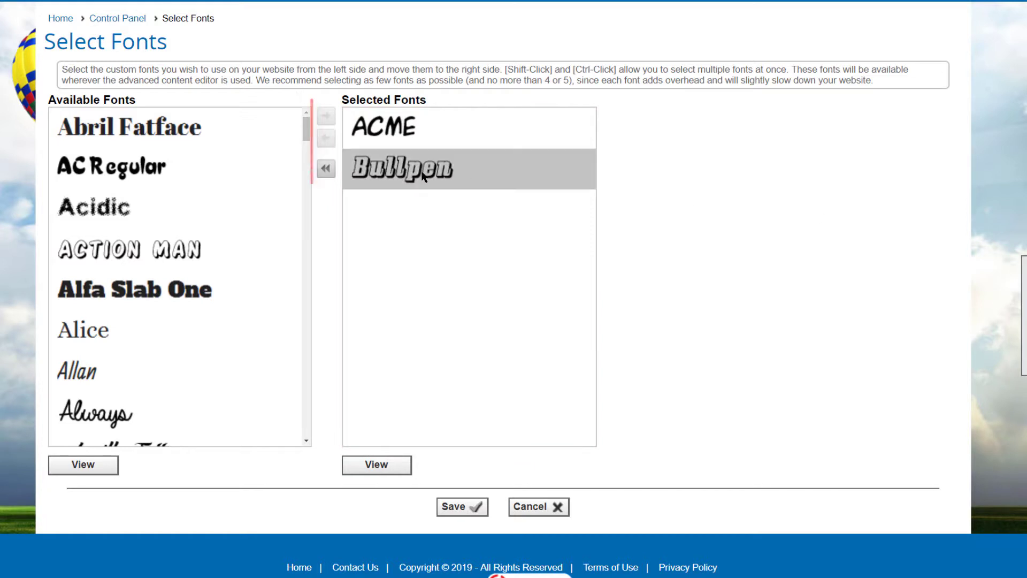
pyautogui.click(324, 139)
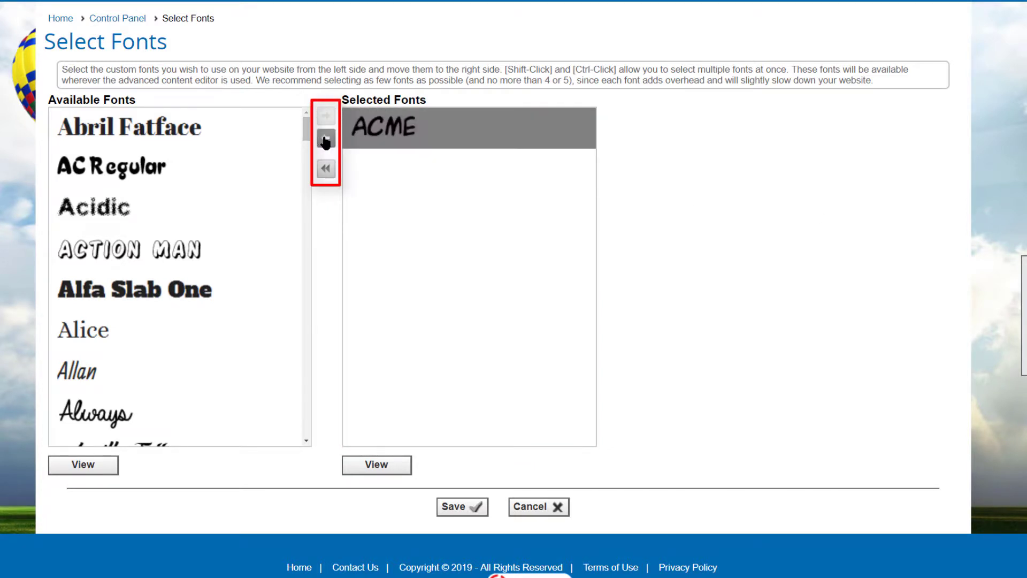
pyautogui.click(88, 335)
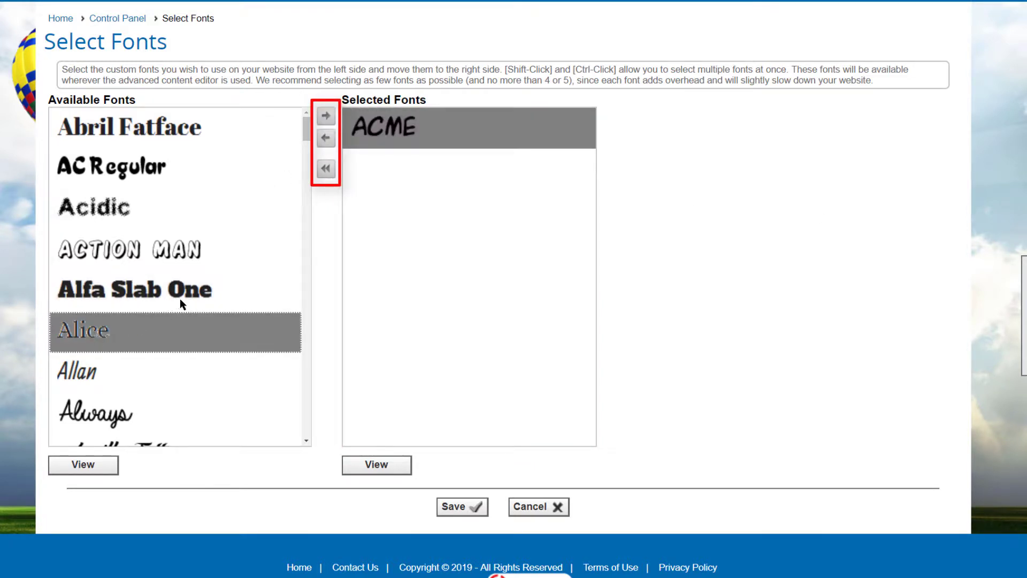
pyautogui.click(326, 118)
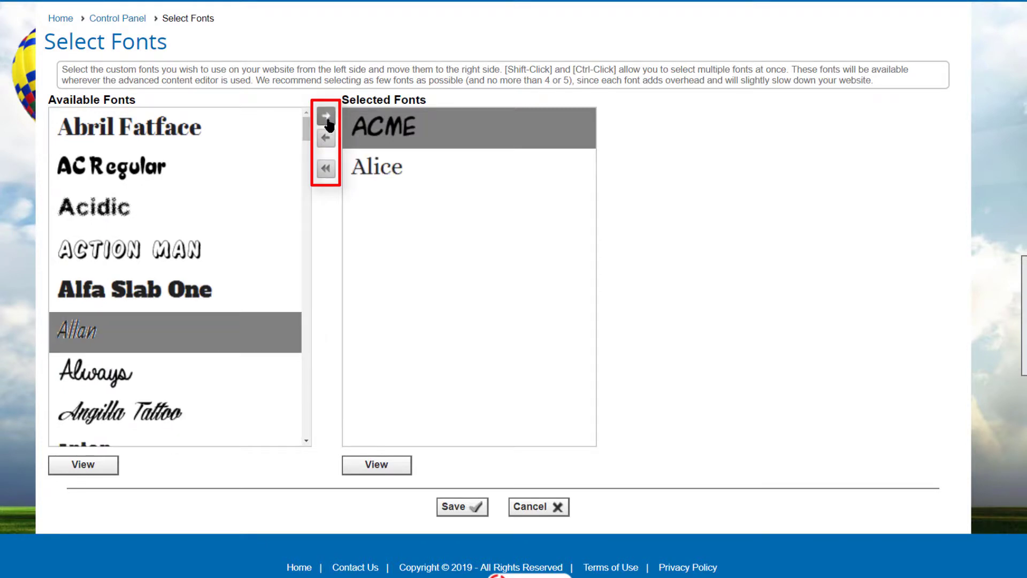
pyautogui.click(325, 170)
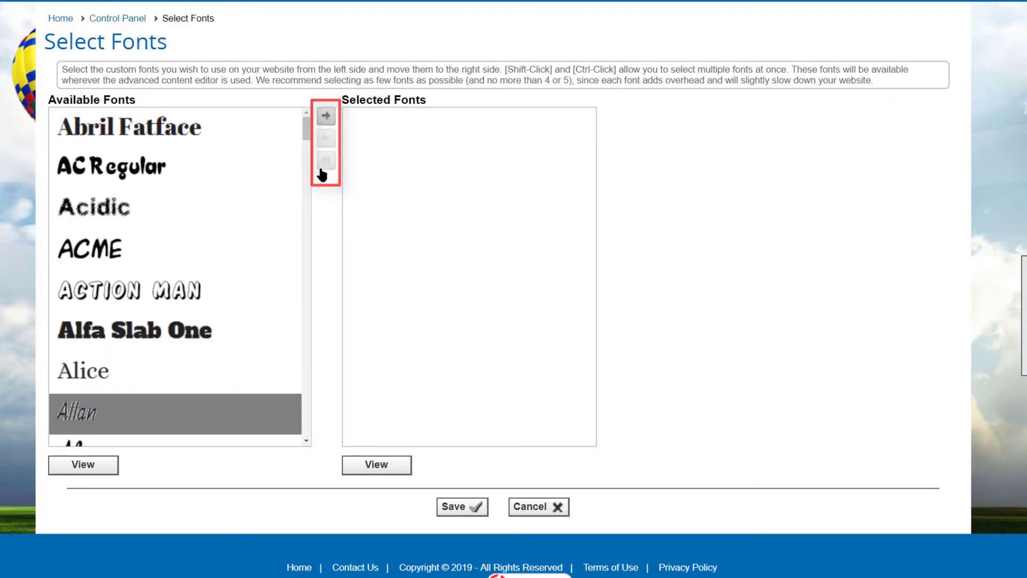
# - Move ACME, Alfa Slab One and Allan to Selected, send Alfa Slab One back, and preview Allan
pyautogui.keyDown('ctrl'); pyautogui.click(100, 336); pyautogui.keyUp('ctrl')
pyautogui.keyDown('ctrl'); pyautogui.click(152, 410); pyautogui.keyUp('ctrl')
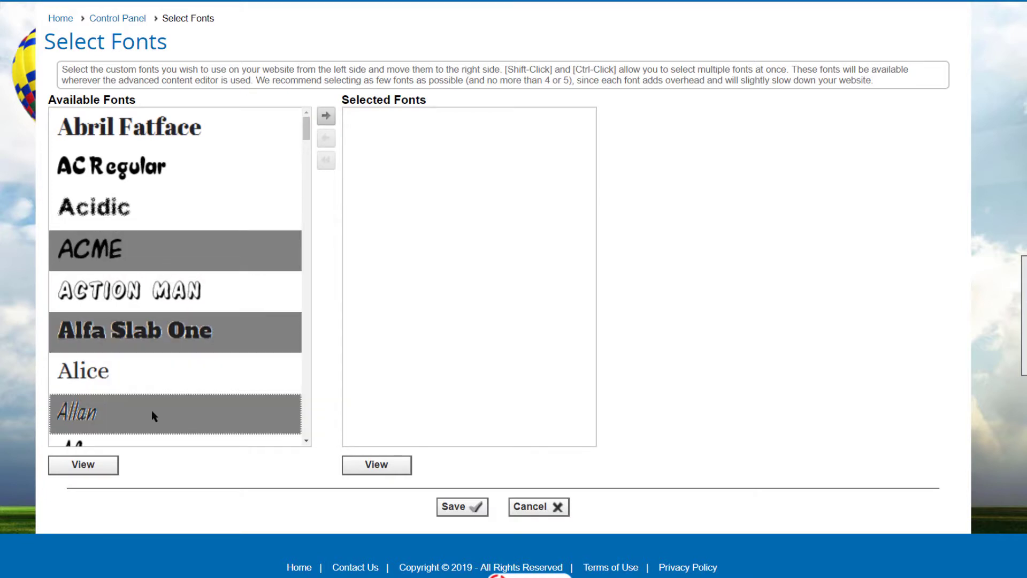
pyautogui.click(325, 117)
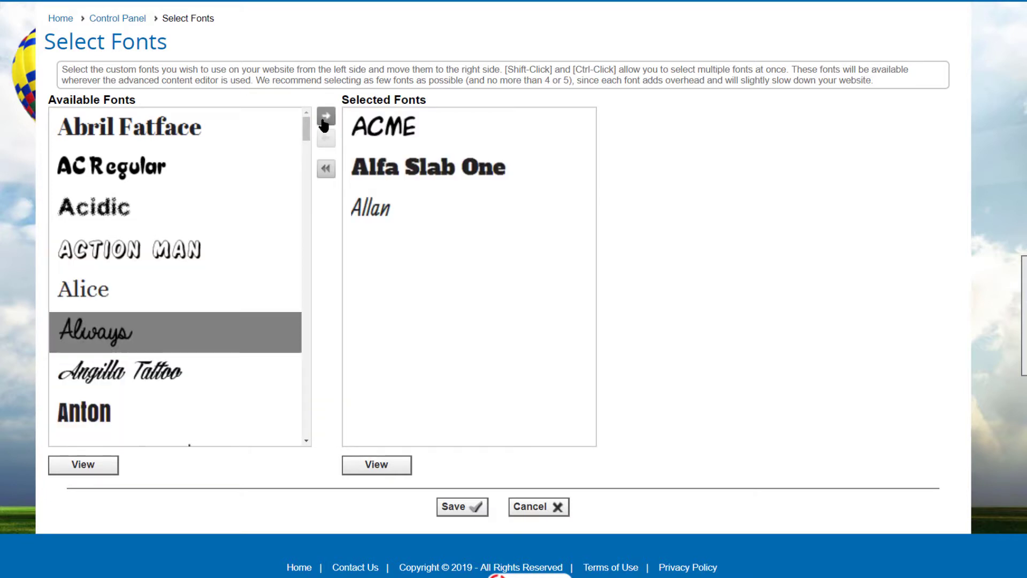
pyautogui.doubleClick(430, 174)
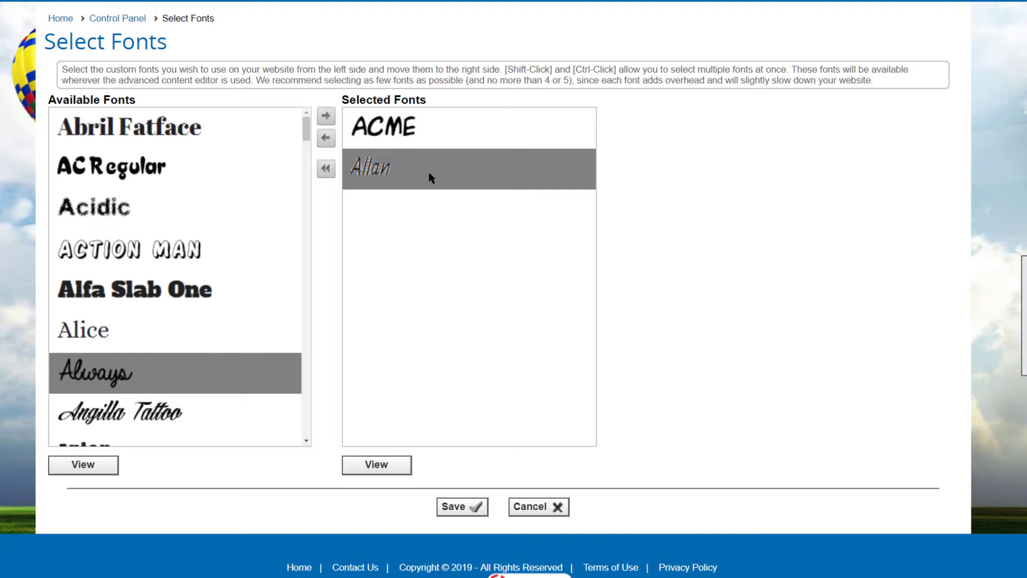
pyautogui.click(429, 172)
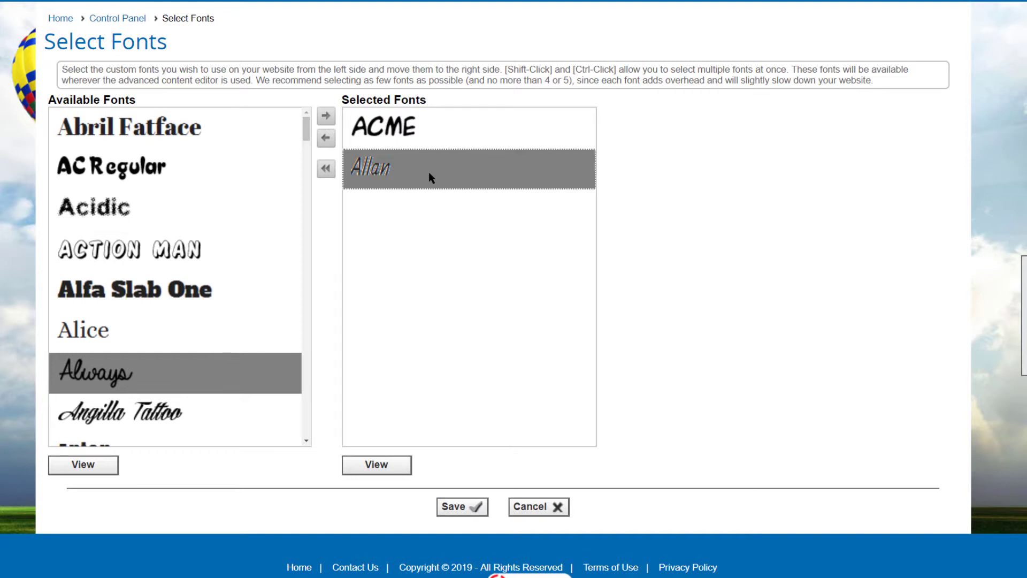
pyautogui.click(377, 465)
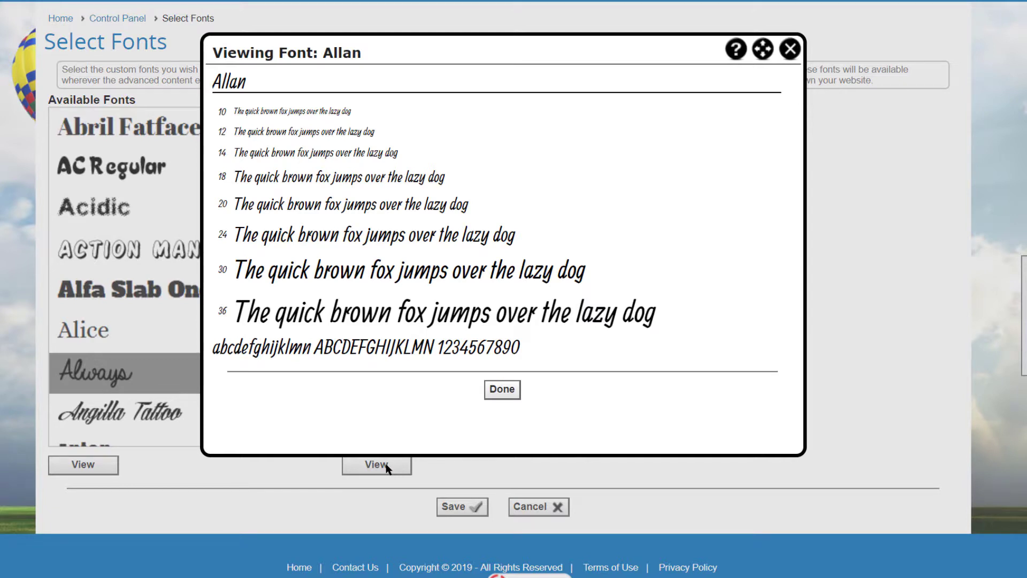
pyautogui.click(506, 393)
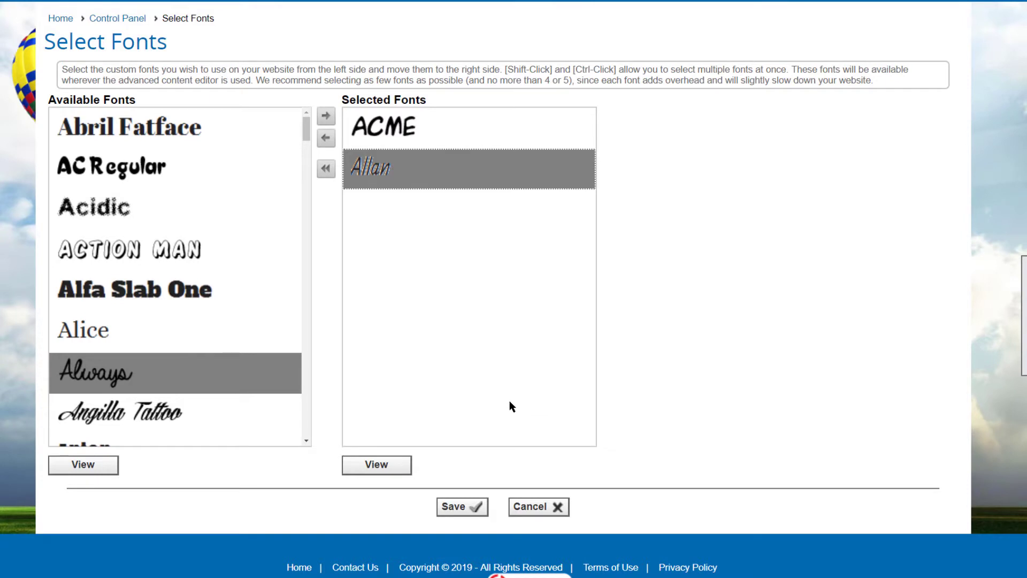
# - Save the font selection and set the first bullet line in the Acme font
pyautogui.click(455, 508)
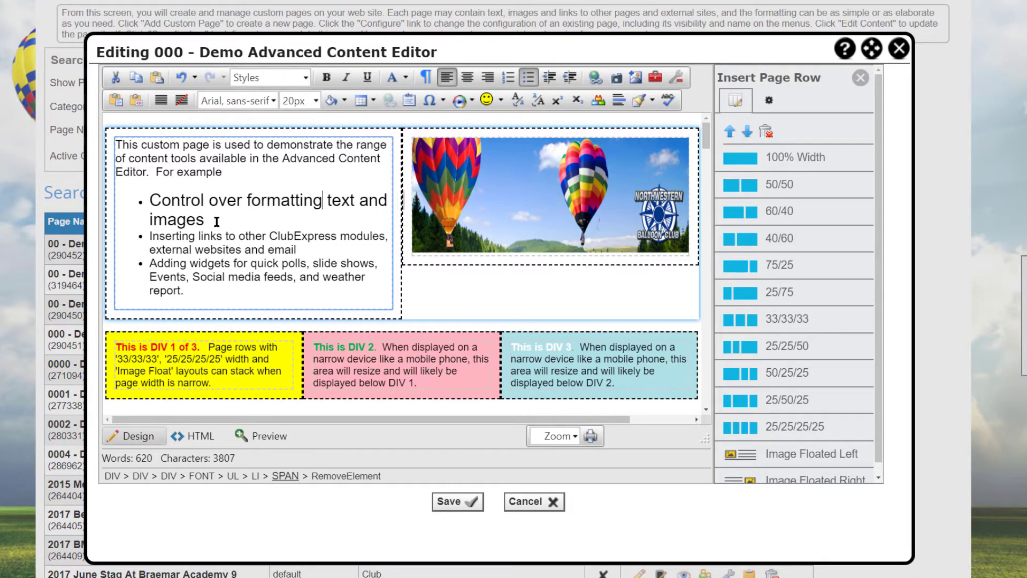
pyautogui.moveTo(214, 225); pyautogui.dragTo(144, 201)
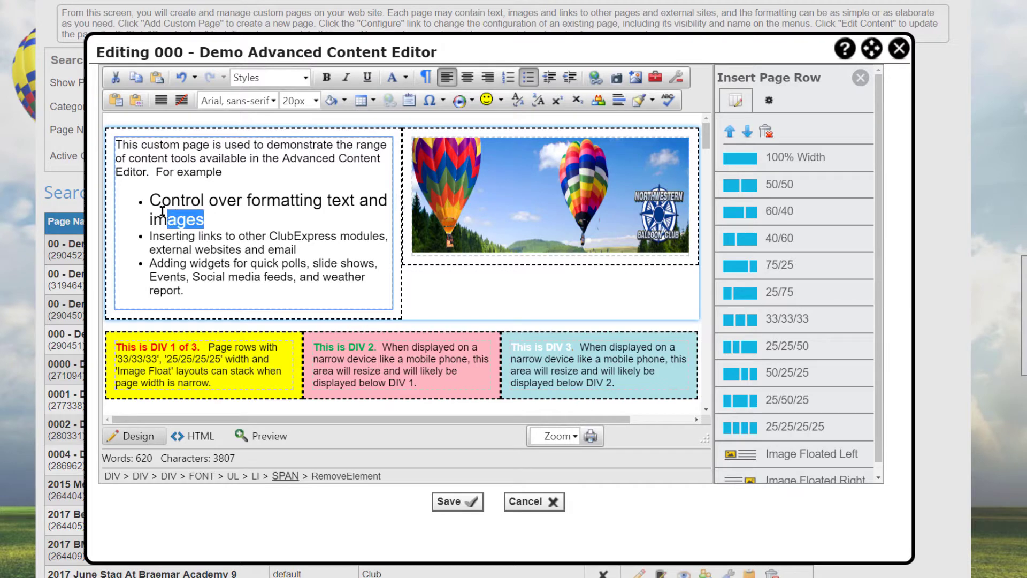
pyautogui.click(274, 100)
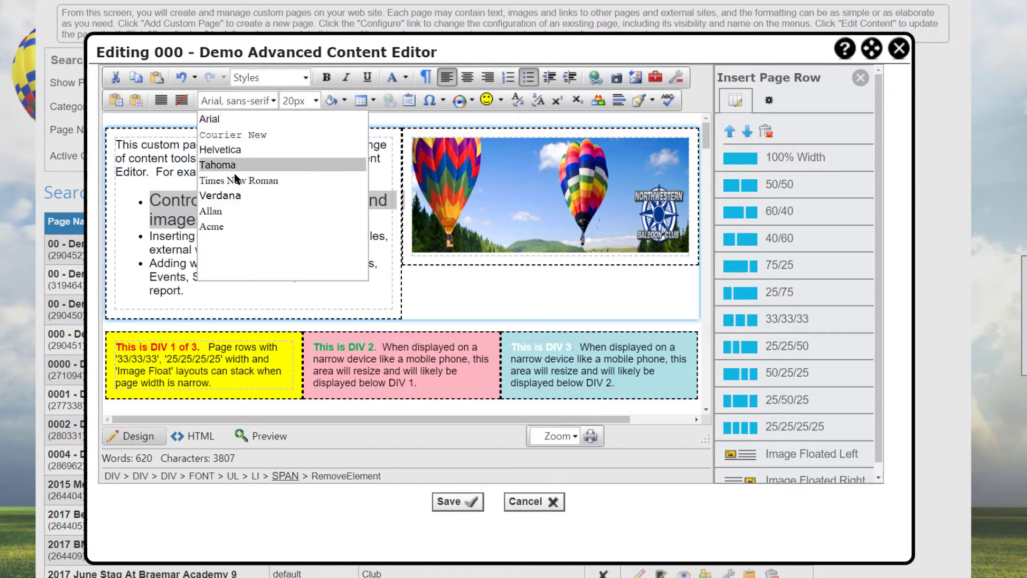
pyautogui.click(210, 227)
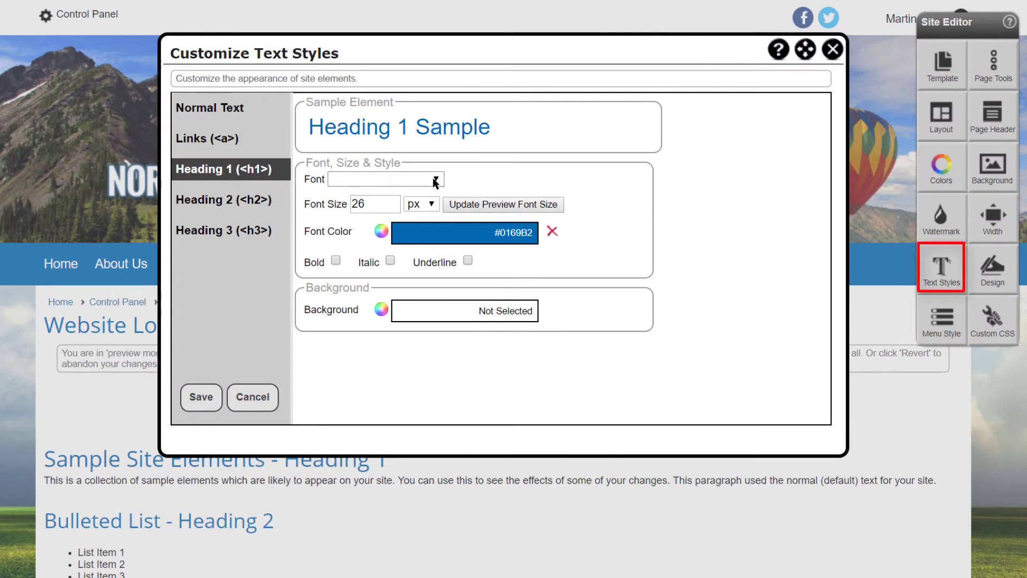
# - Set the Heading 1 text style's font to Acme
pyautogui.click(435, 181)
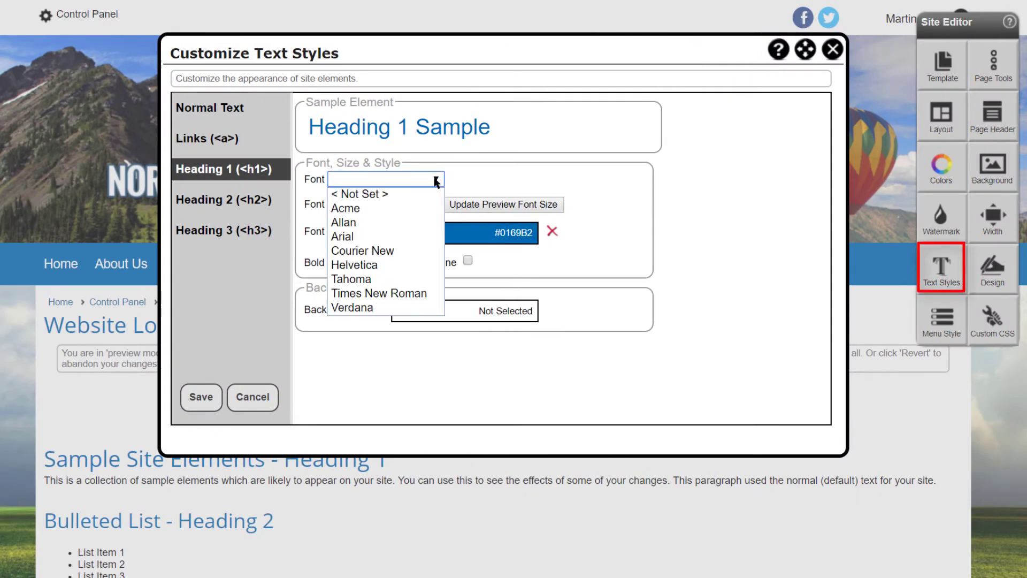
pyautogui.click(416, 208)
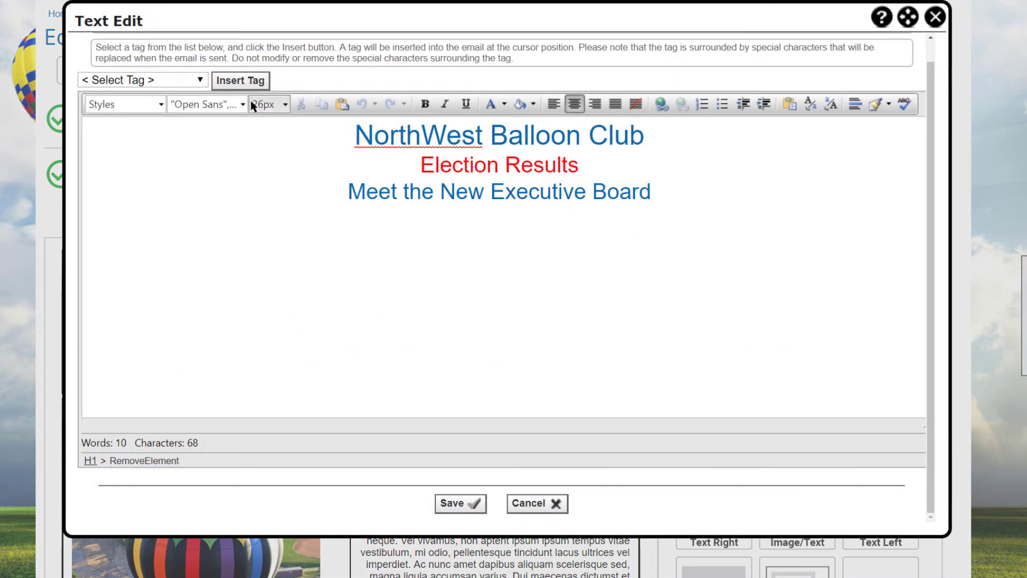
# - Show the email text editor's font list, which lacks the custom fonts
pyautogui.click(243, 105)
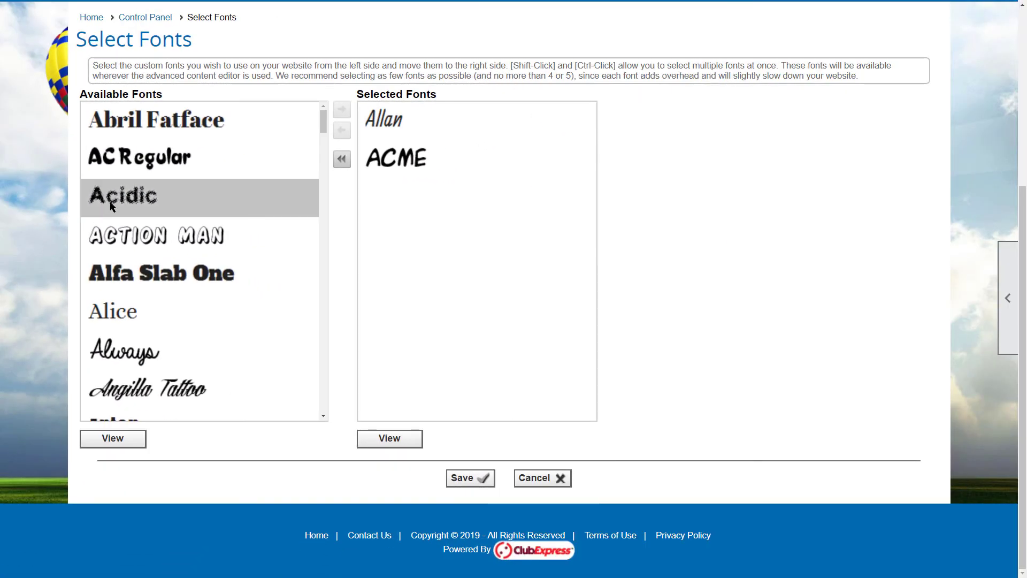
# - Add Acidic and Always to Selected Fonts alongside ACME and Allan
pyautogui.doubleClick(111, 197)
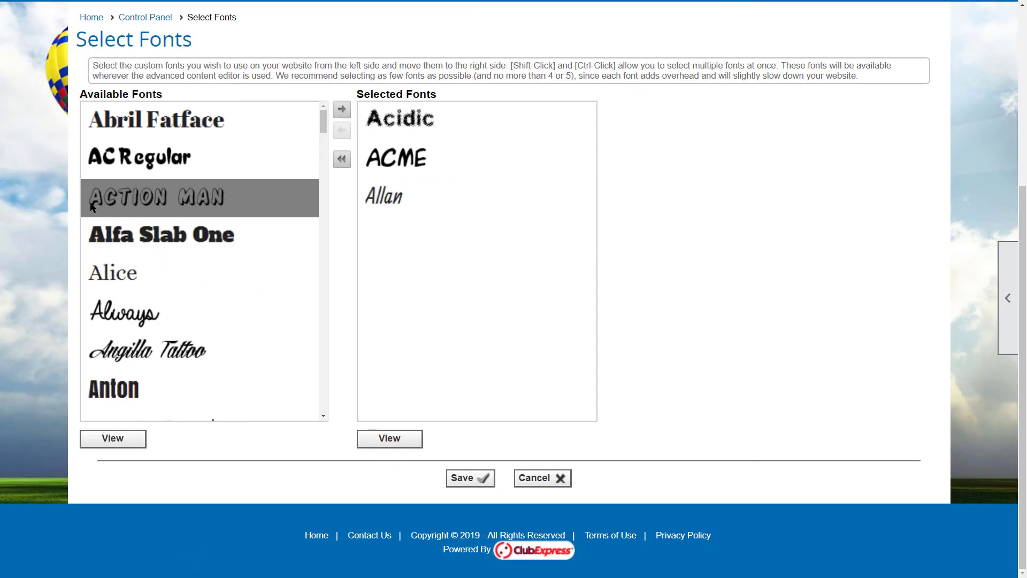
pyautogui.doubleClick(106, 316)
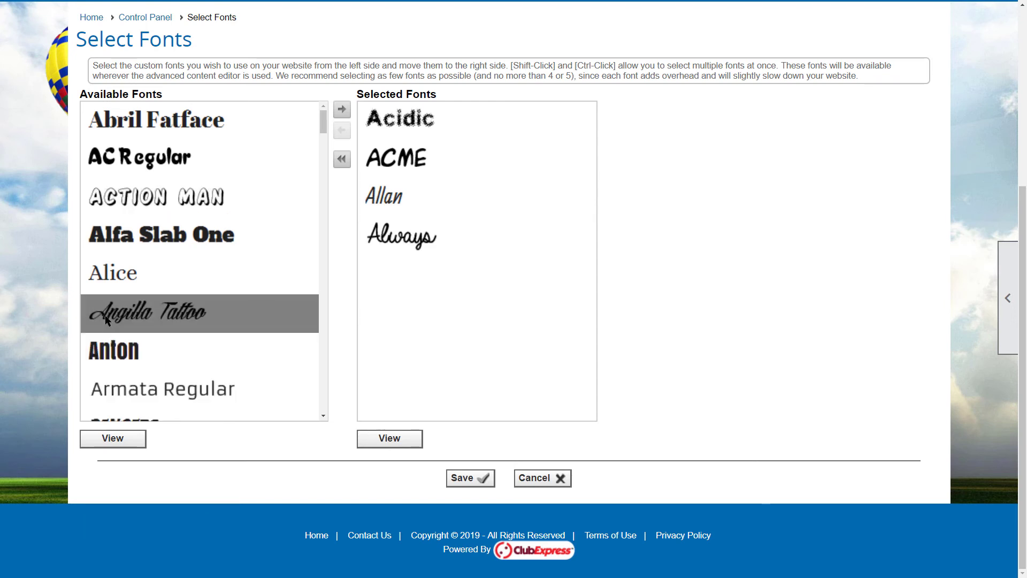